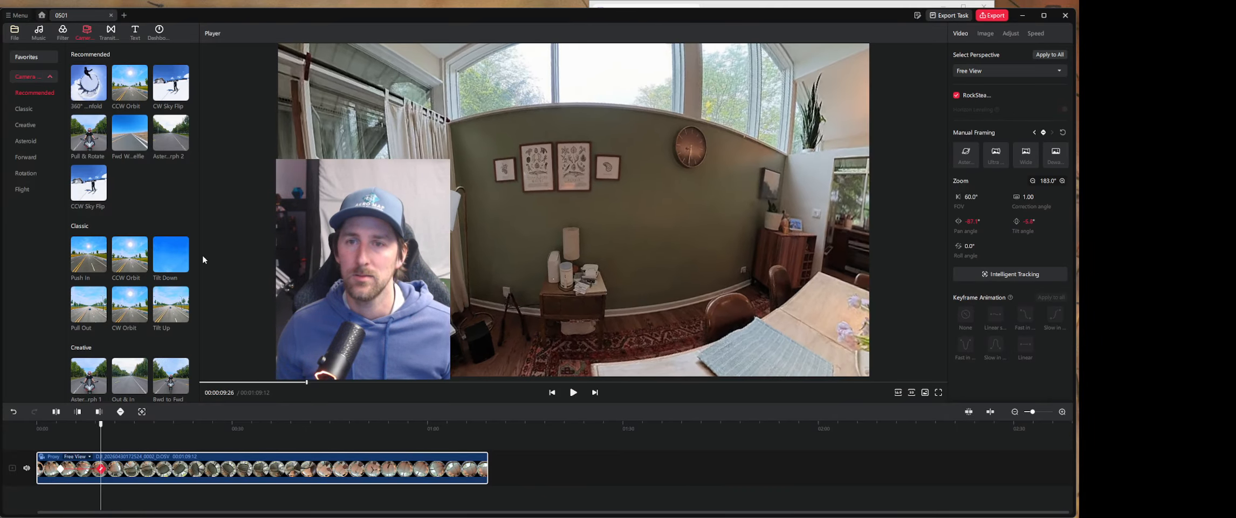
- Zoom the view at the 00:00:09:26 keyframe in to about 132° with a tilt of about 8° on the wall pictures, and play back the move
scroll(557, 178, "up", 5)
left_click_drag(556, 176, 555, 217)
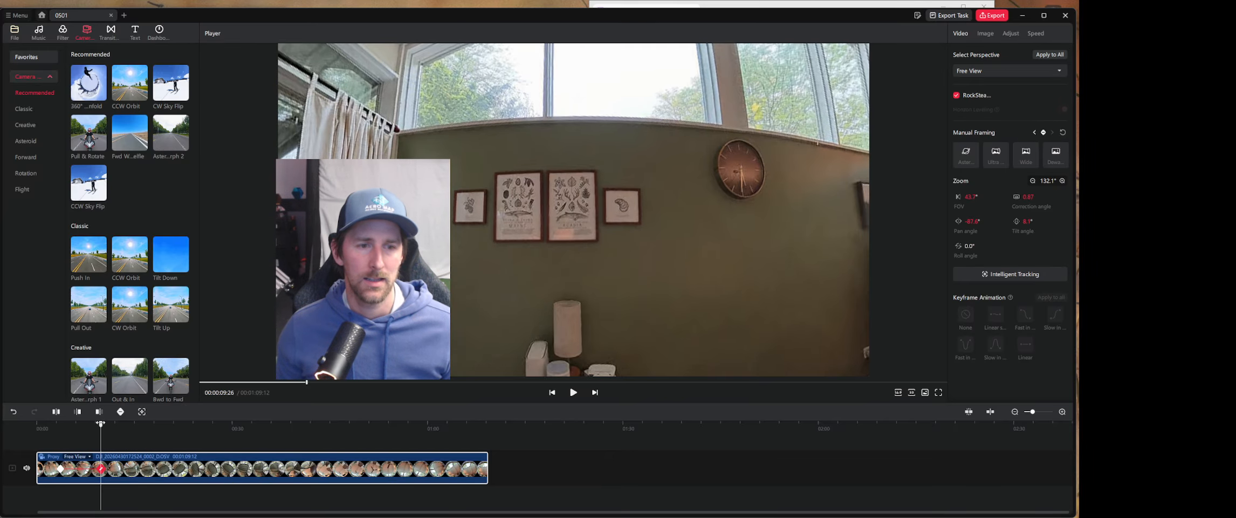
left_click_drag(101, 431, 61, 434)
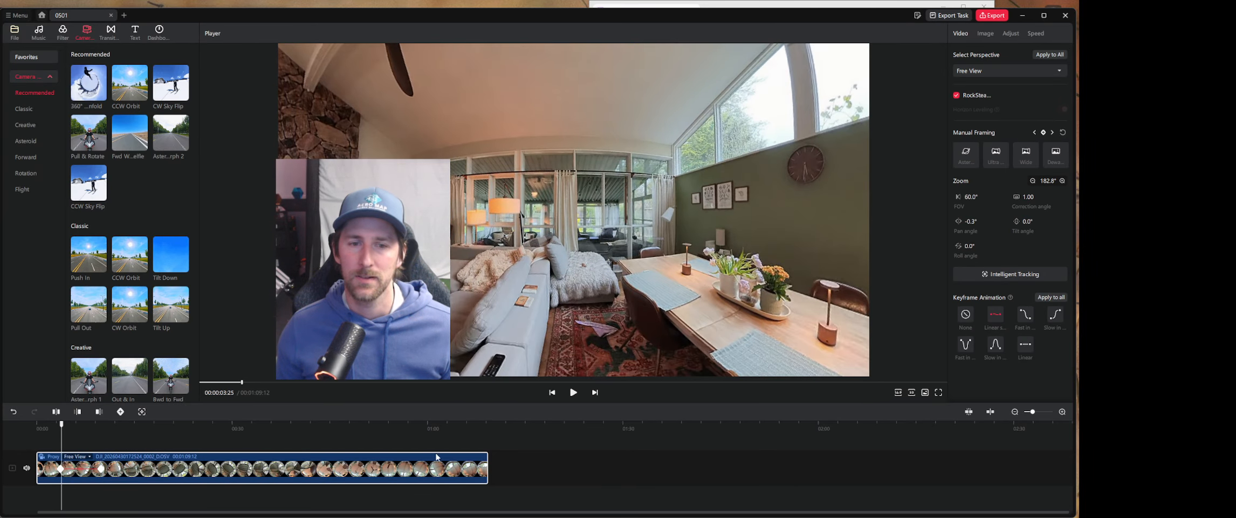
key("space")
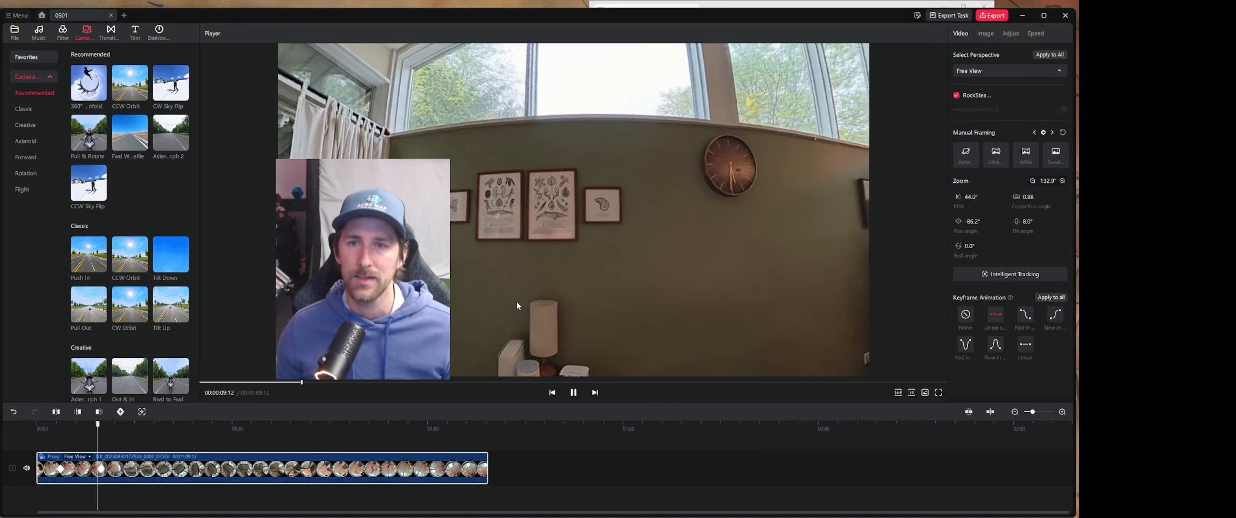
key("space")
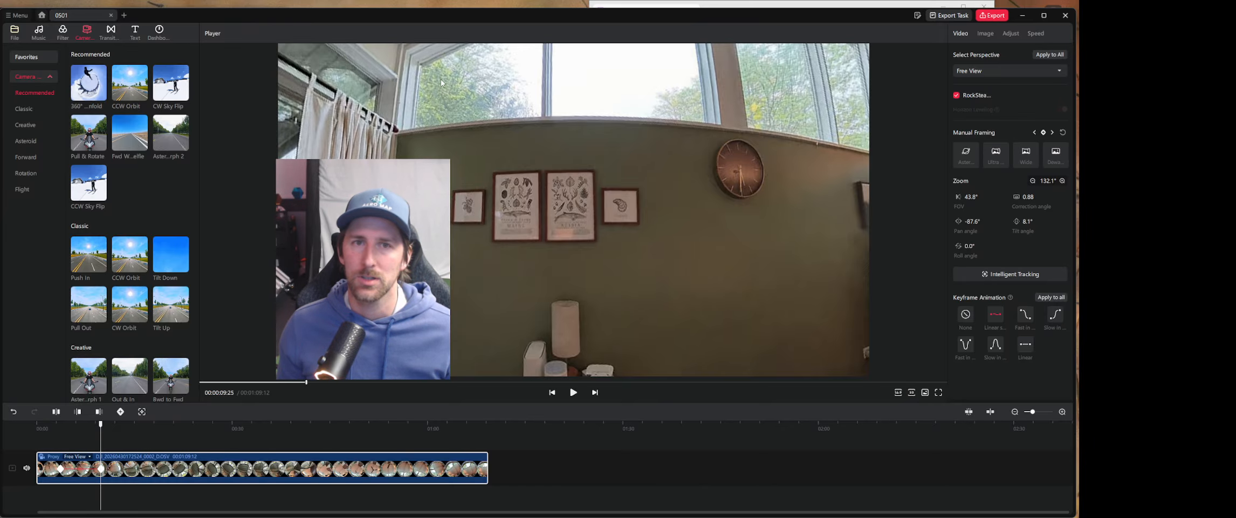
- Try the Wide, Ultra Wide and Asteroid framing presets at 00:00:09:23 and settle on Dewarping
left_click(1032, 162)
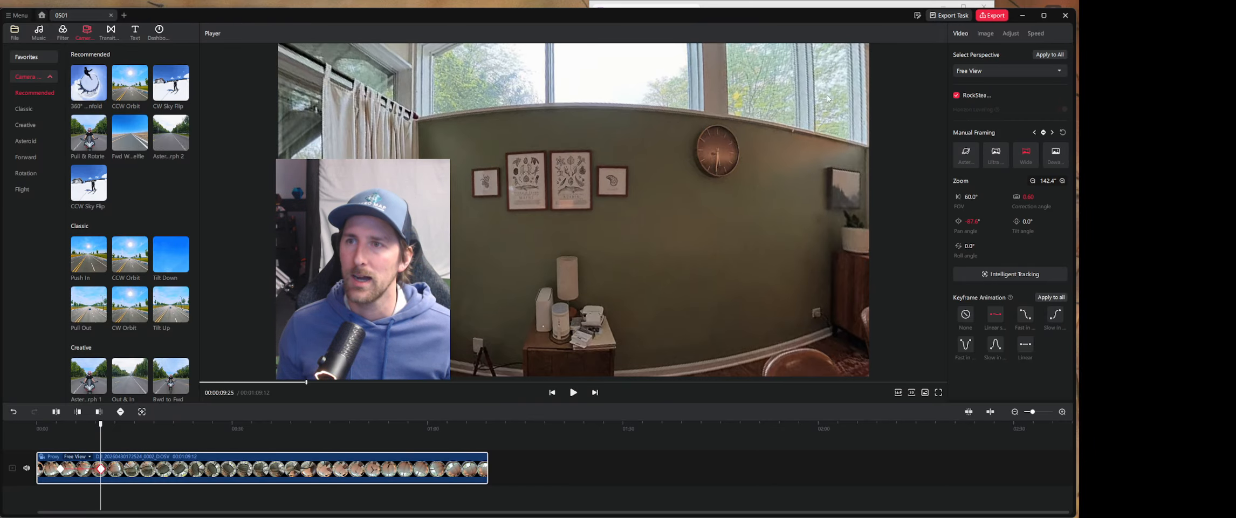
left_click(999, 156)
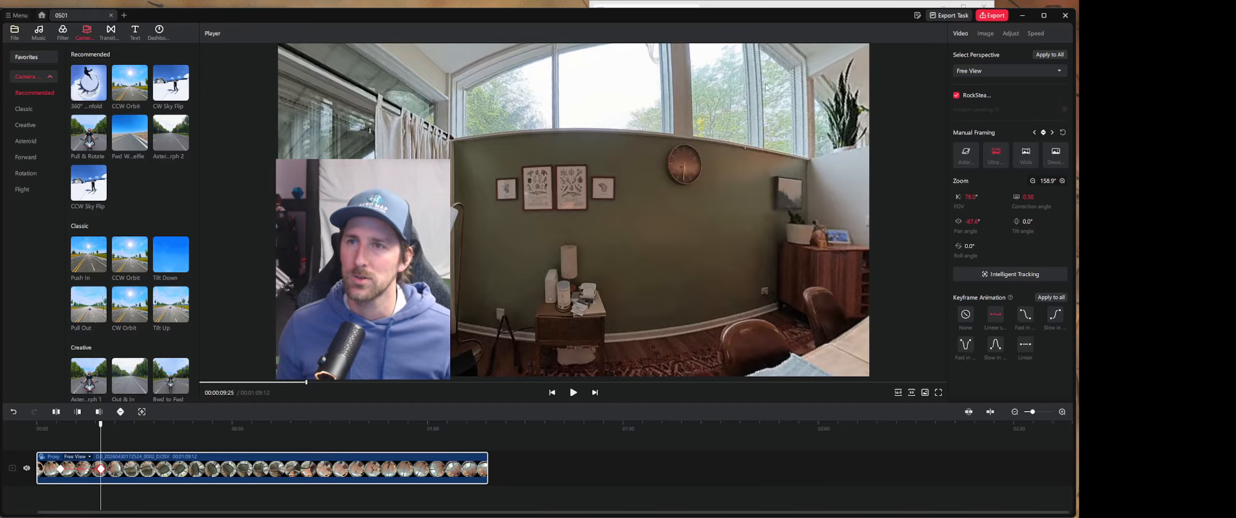
left_click(970, 154)
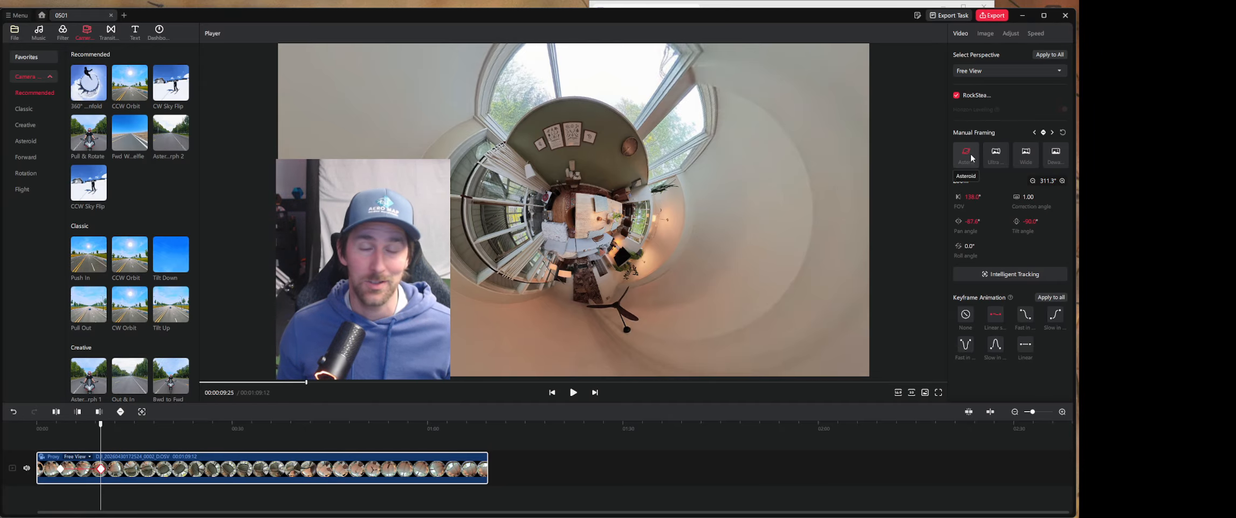
left_click(1029, 157)
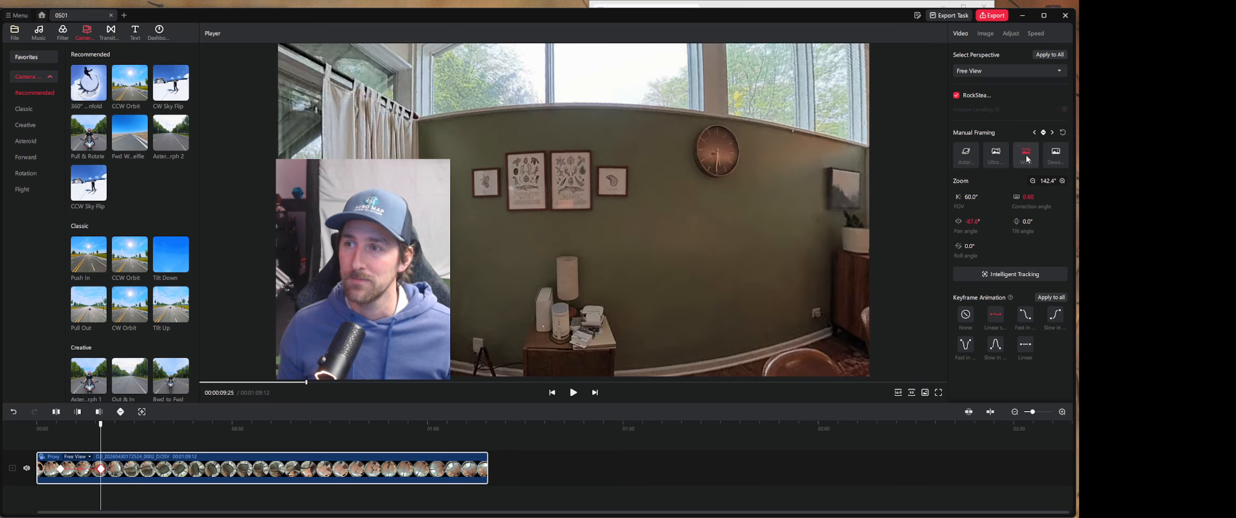
left_click(1056, 156)
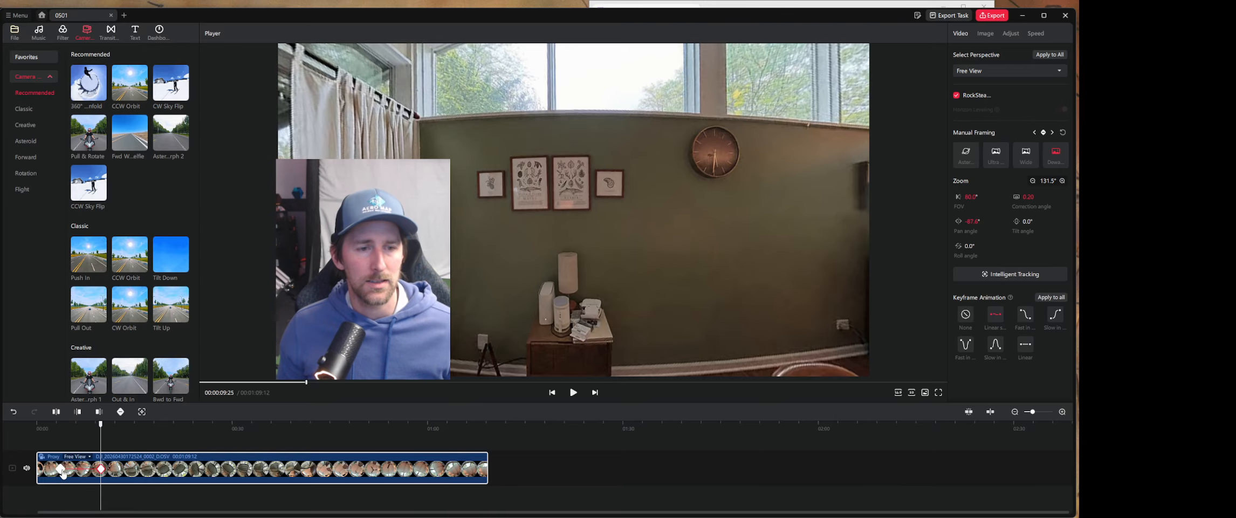
- Set the animation between the first two keyframes to the first Fast In option and play back the transition
left_click_drag(100, 435, 63, 434)
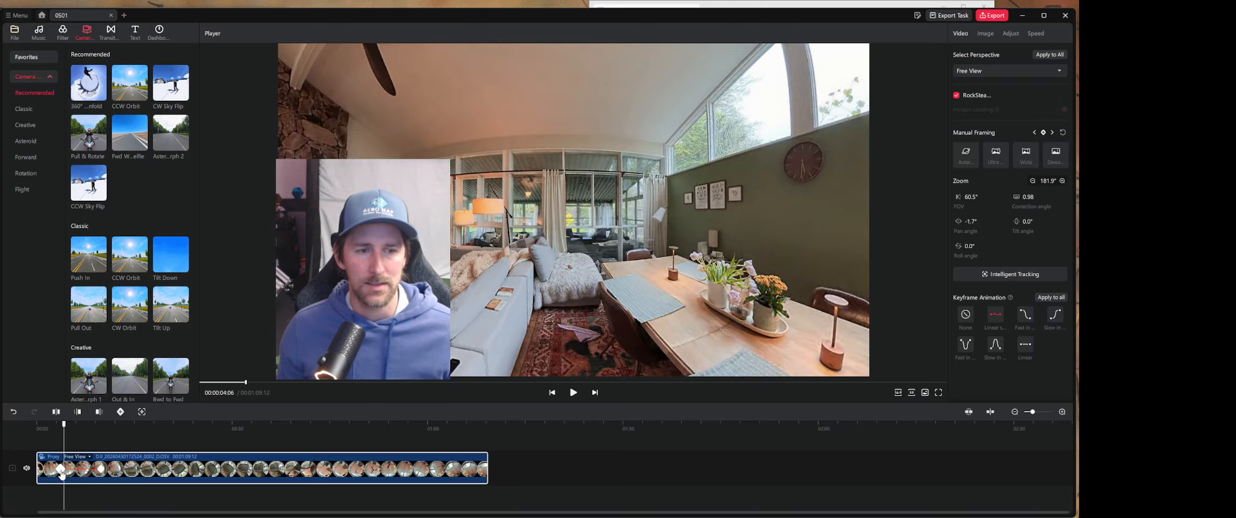
left_click(62, 470)
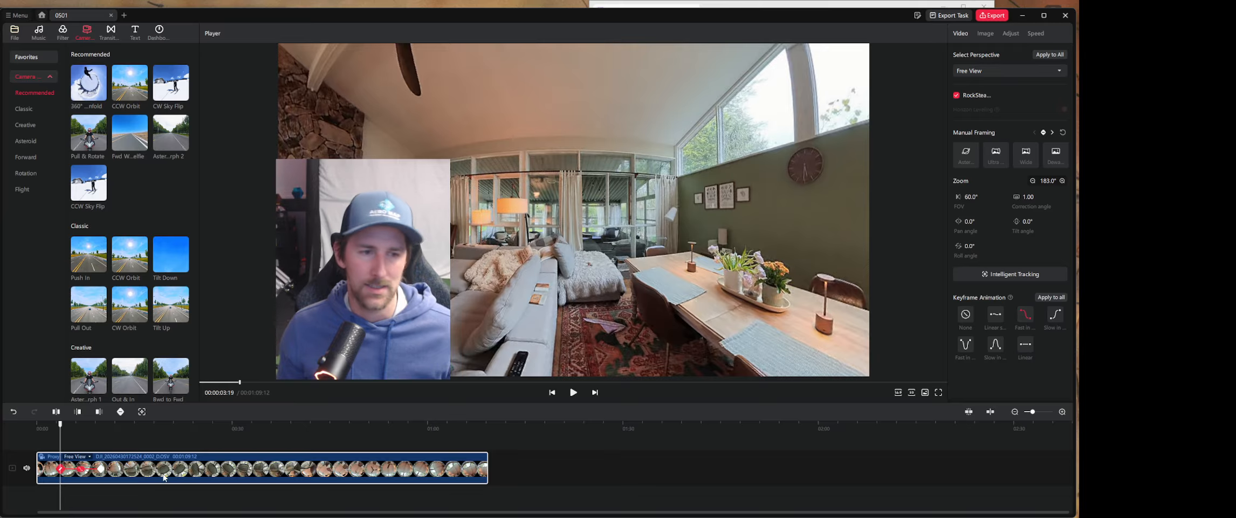
left_click_drag(59, 424, 49, 425)
key("space")
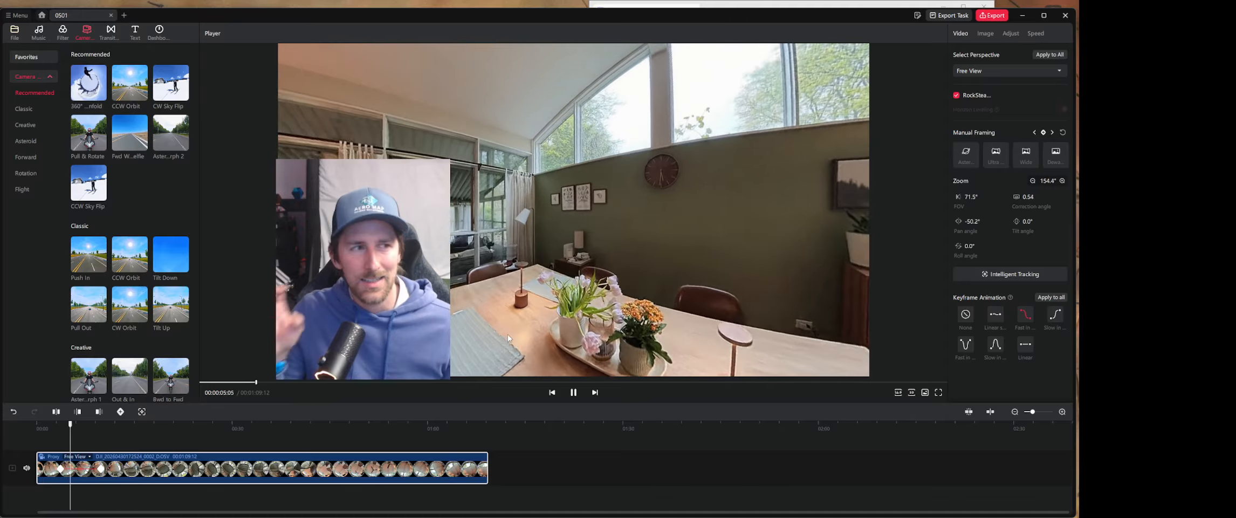
key("space")
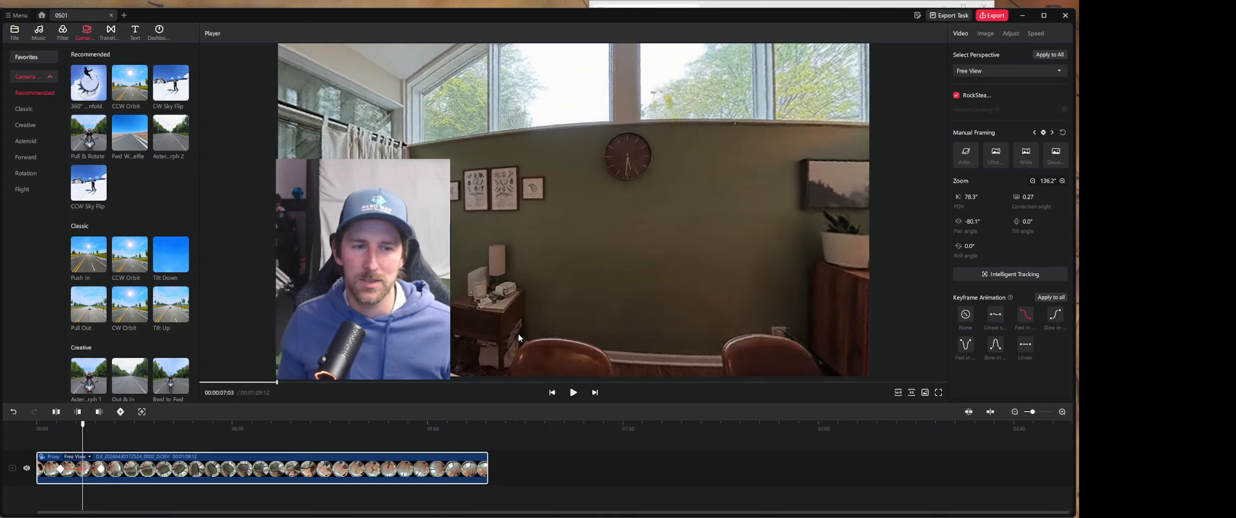
- Switch the animation between the first two keyframes to the first Linear option and play back the transition
left_click(1003, 314)
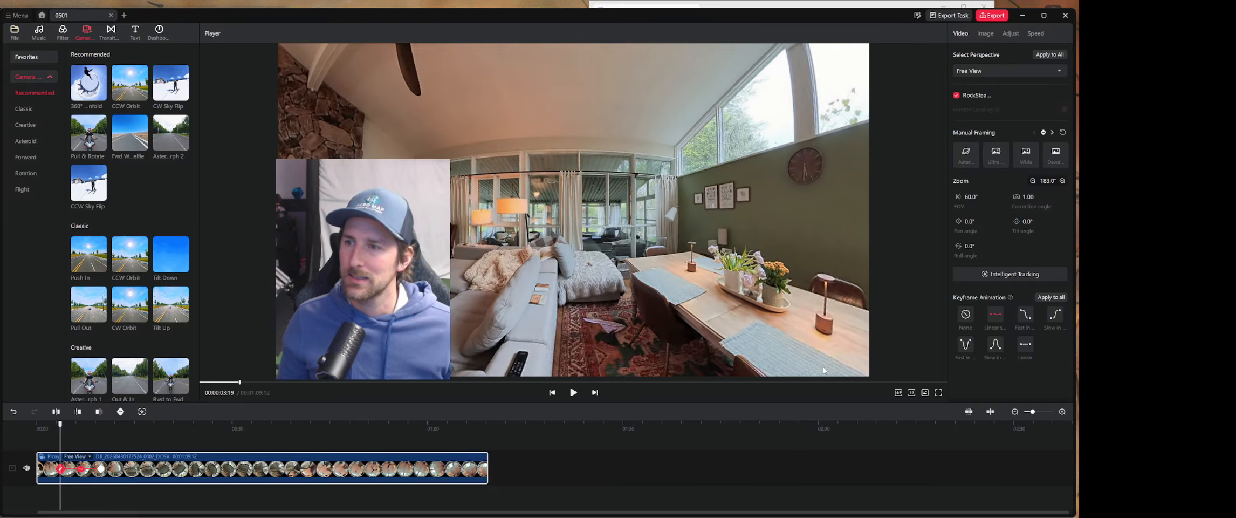
key("space")
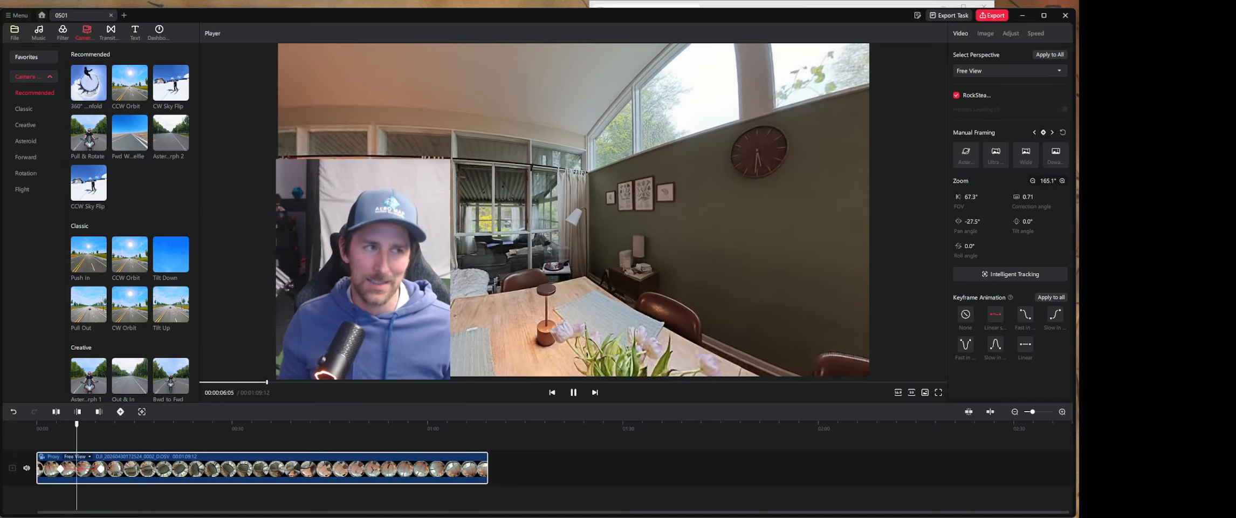
left_click(87, 424)
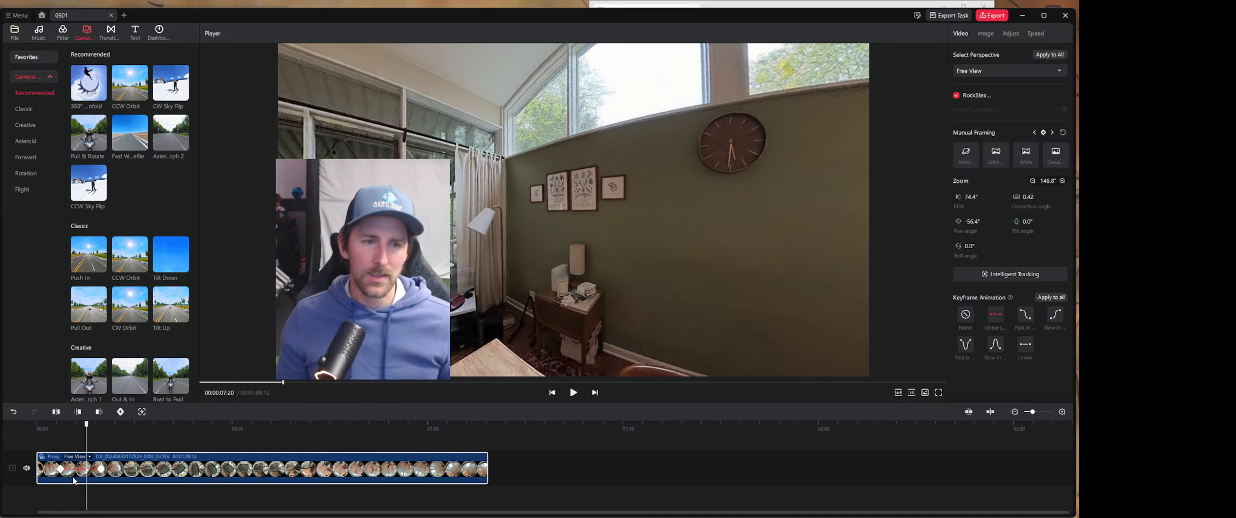
- Reframe the view at 00:00:16:03 to face the porch armchairs, with a pan angle of about 1.6°
left_click_drag(88, 425, 141, 435)
left_click_drag(475, 318, 617, 282)
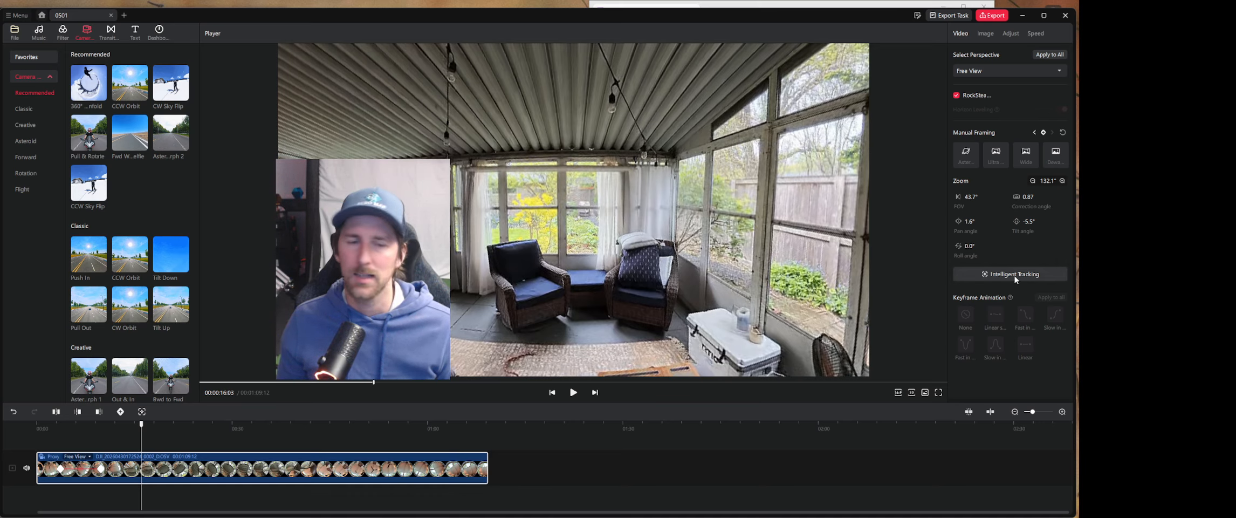
- Track the area around the left porch armchair with Intelligent Tracking from 00:00:16:03, end the tracking partway through the clip, and review the tracked section
left_click(142, 411)
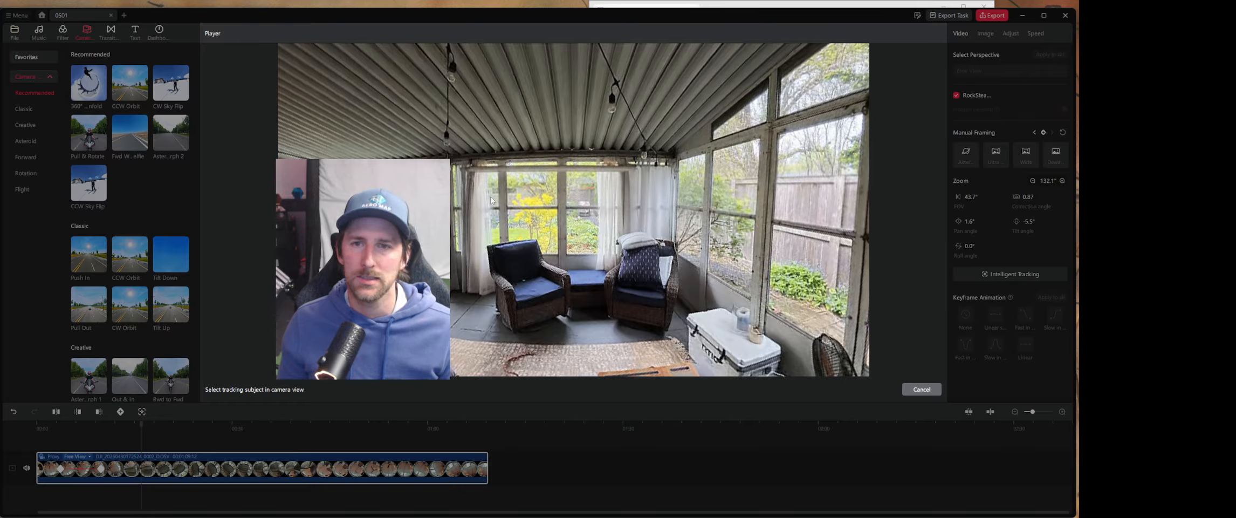
left_click_drag(507, 179, 569, 277)
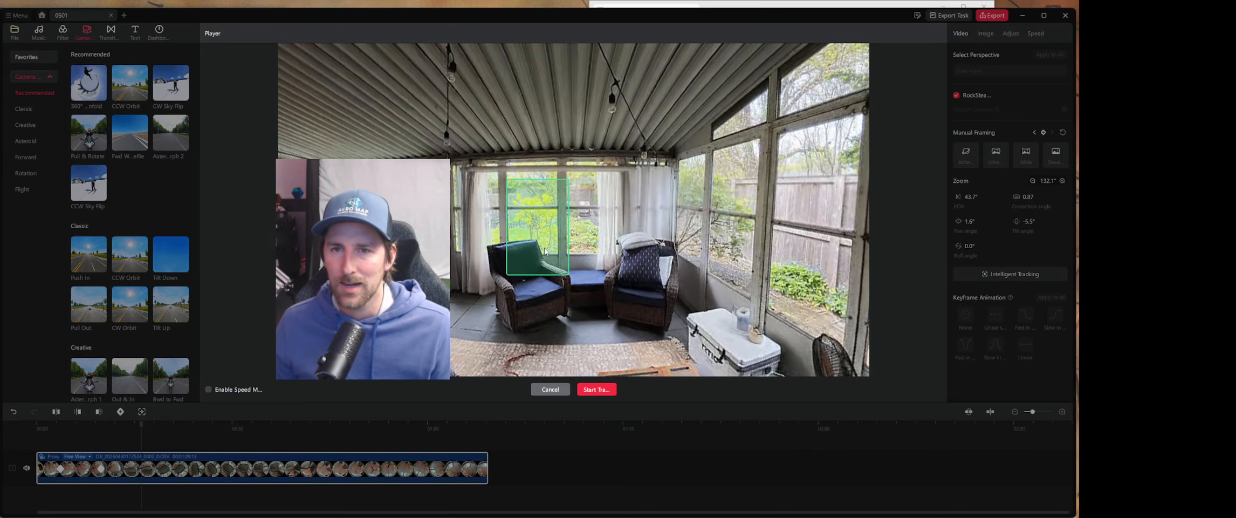
left_click(596, 390)
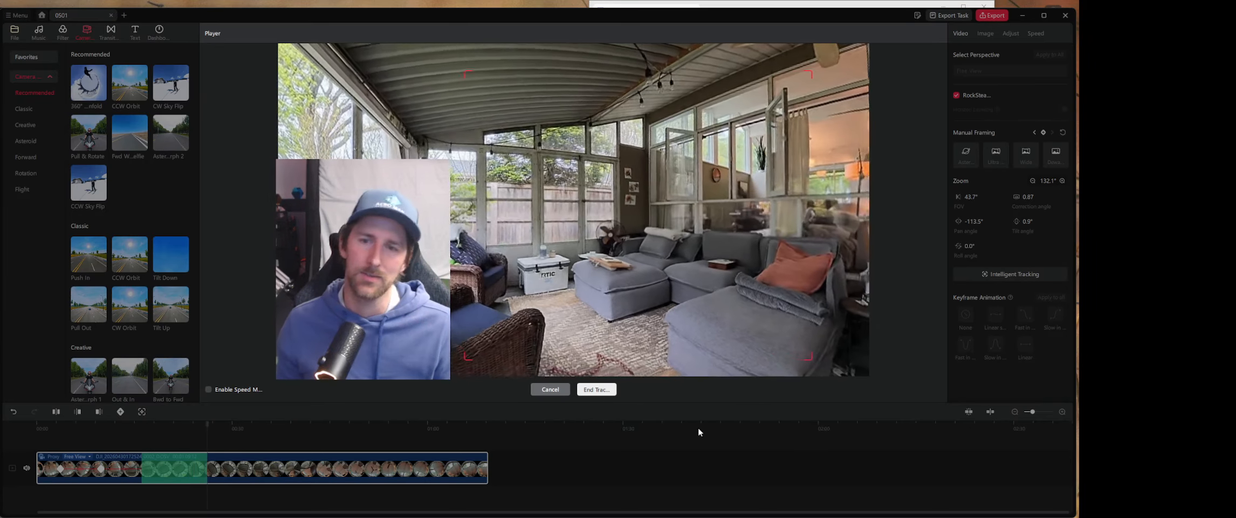
left_click(596, 388)
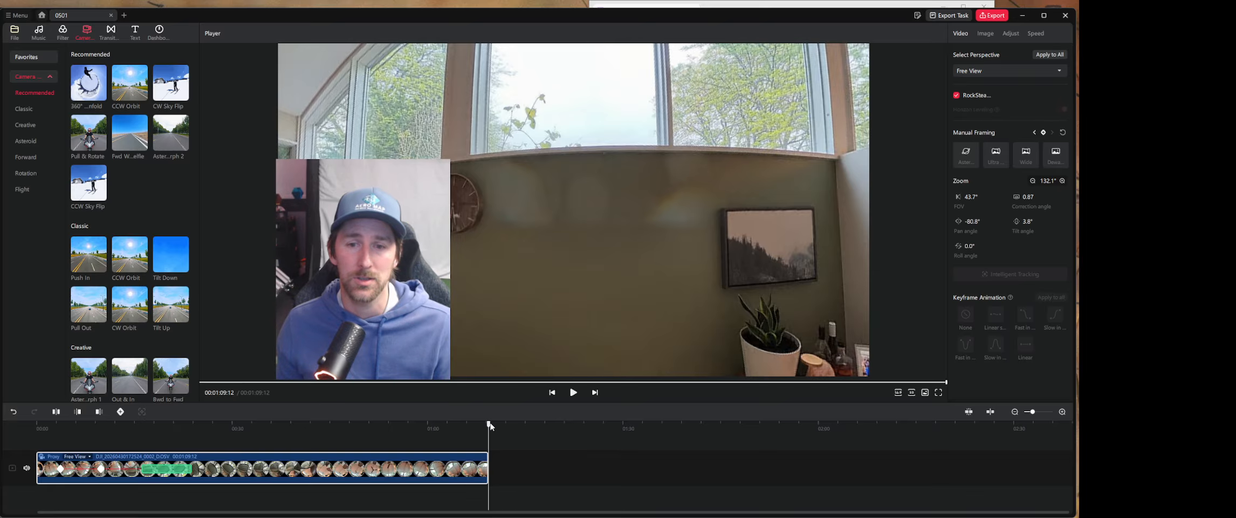
left_click_drag(490, 425, 164, 431)
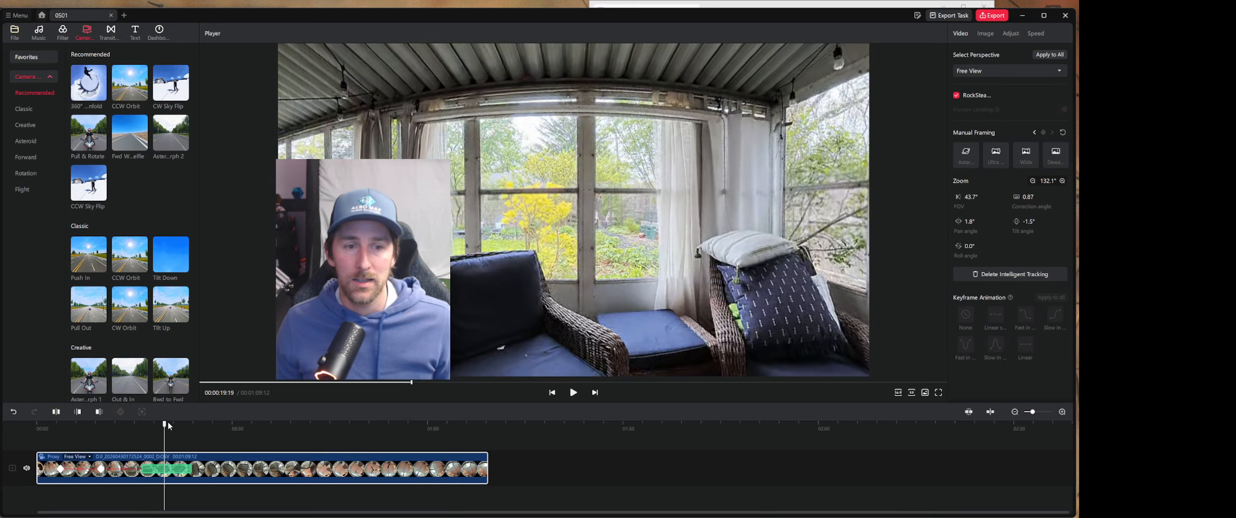
- Reframe the view at 00:00:30:18 onto the round patio table, with a pan of about -160° and a tilt of about -8°
left_click_drag(167, 422, 237, 469)
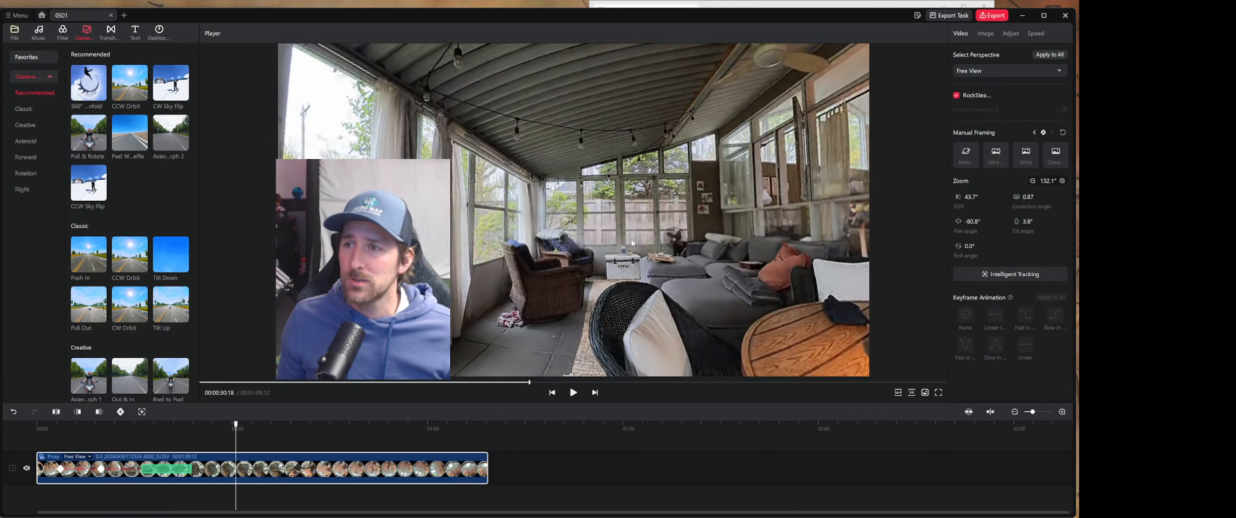
left_click_drag(597, 236, 478, 225)
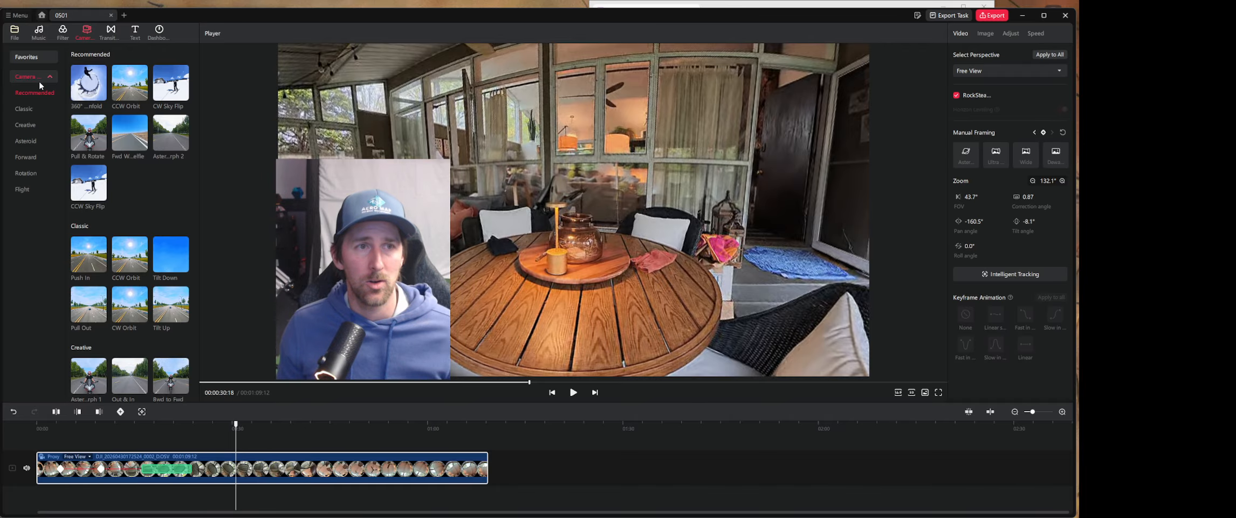
mouse_move(98, 82)
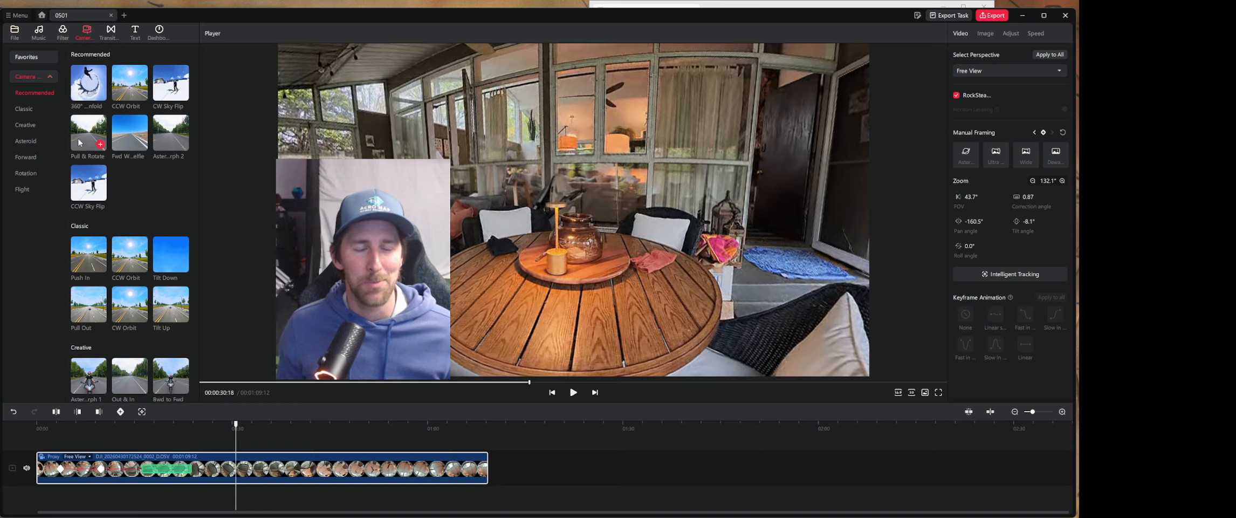
mouse_move(82, 133)
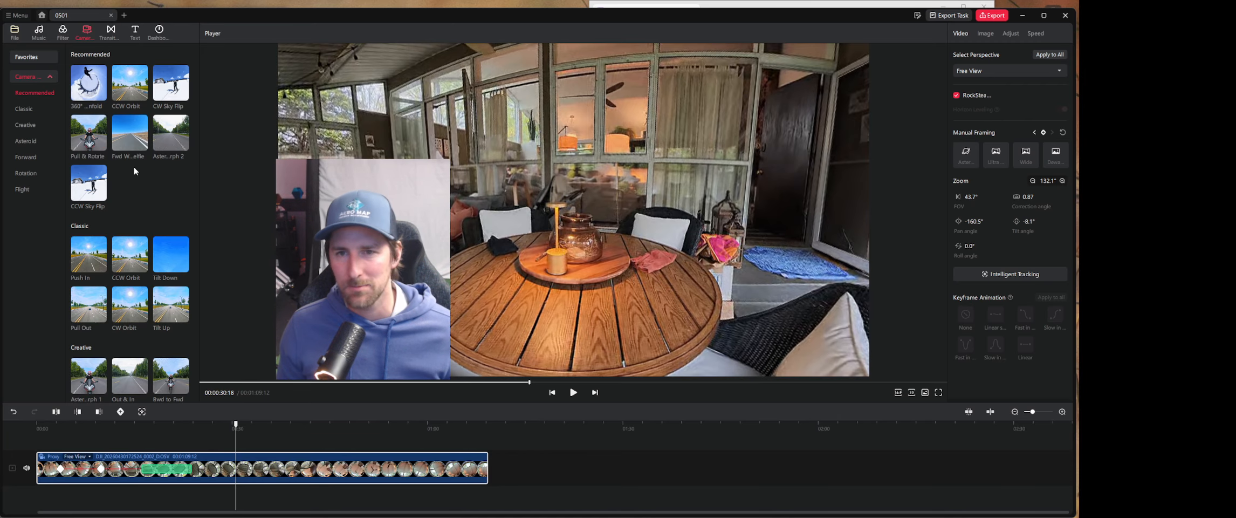
left_click_drag(236, 426, 224, 426)
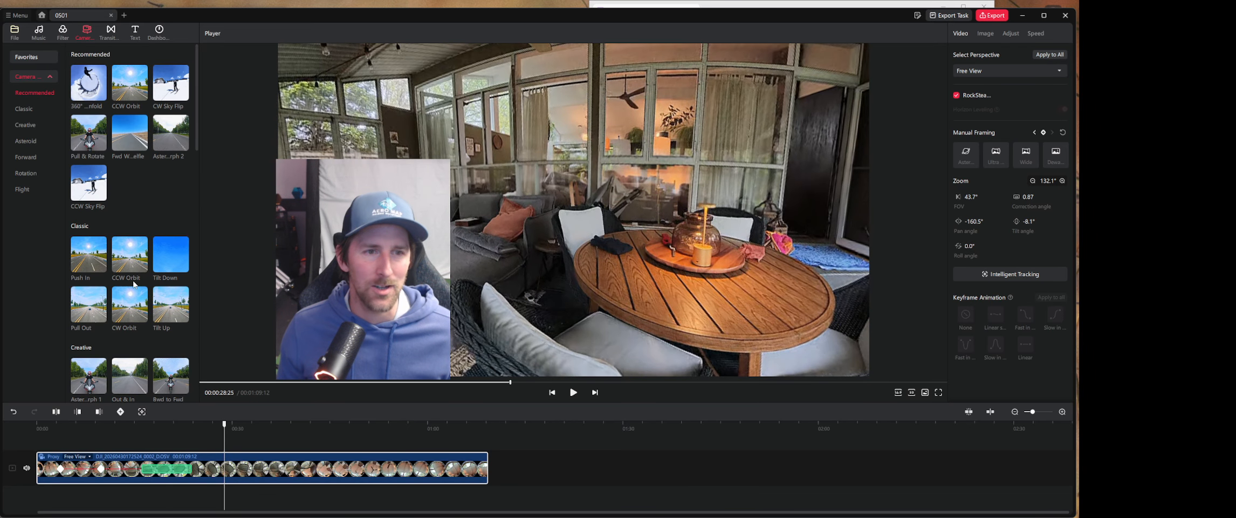
mouse_move(143, 291)
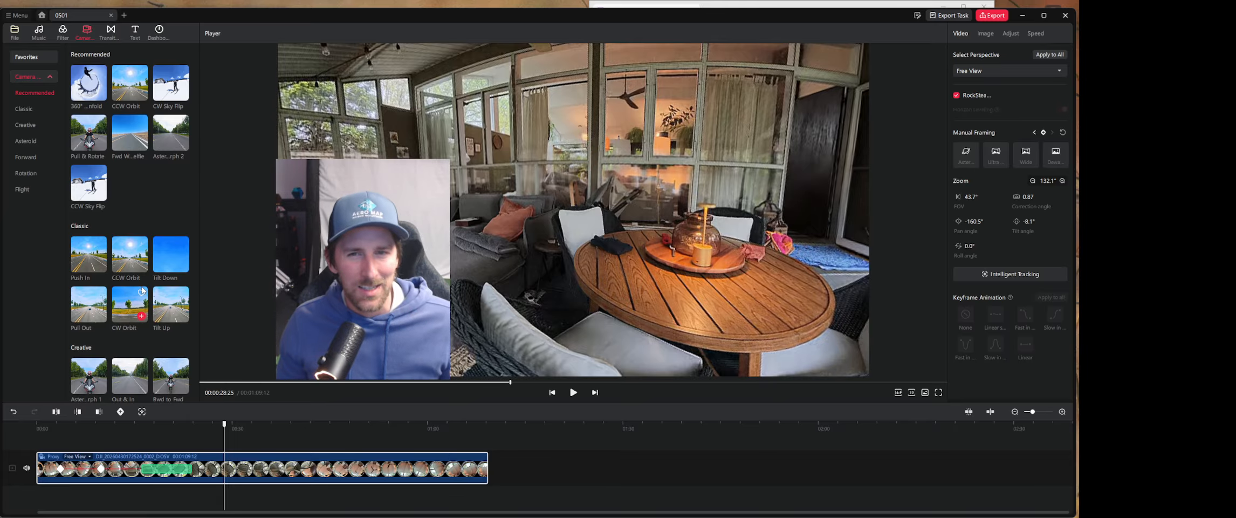
- Replace the intelligent tracking section with the Classic Push In camera movement starting at 00:00:17:17, and play it back
left_click(168, 477)
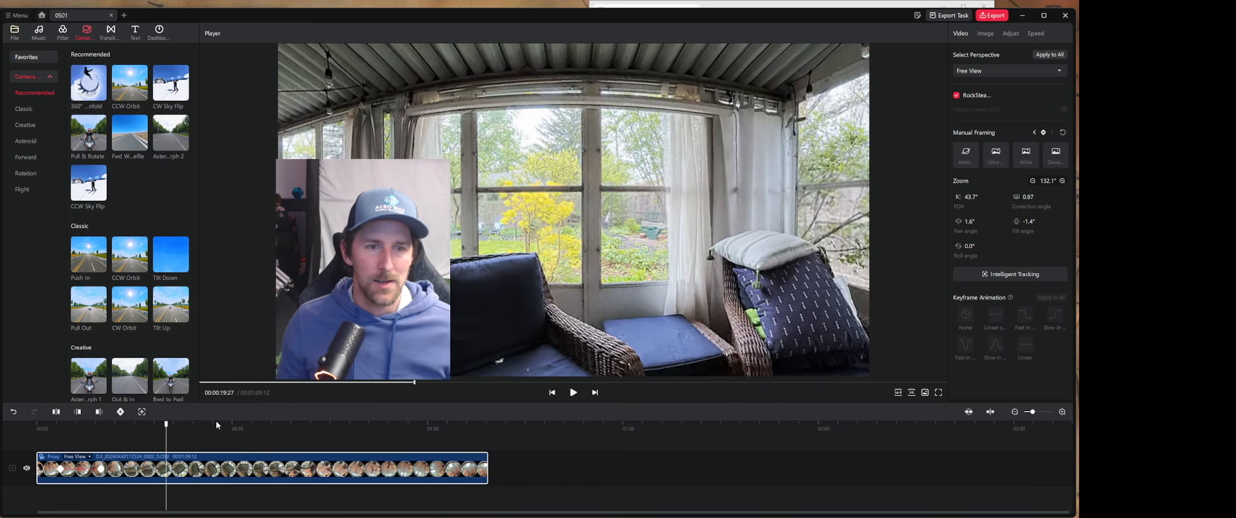
left_click_drag(167, 425, 151, 424)
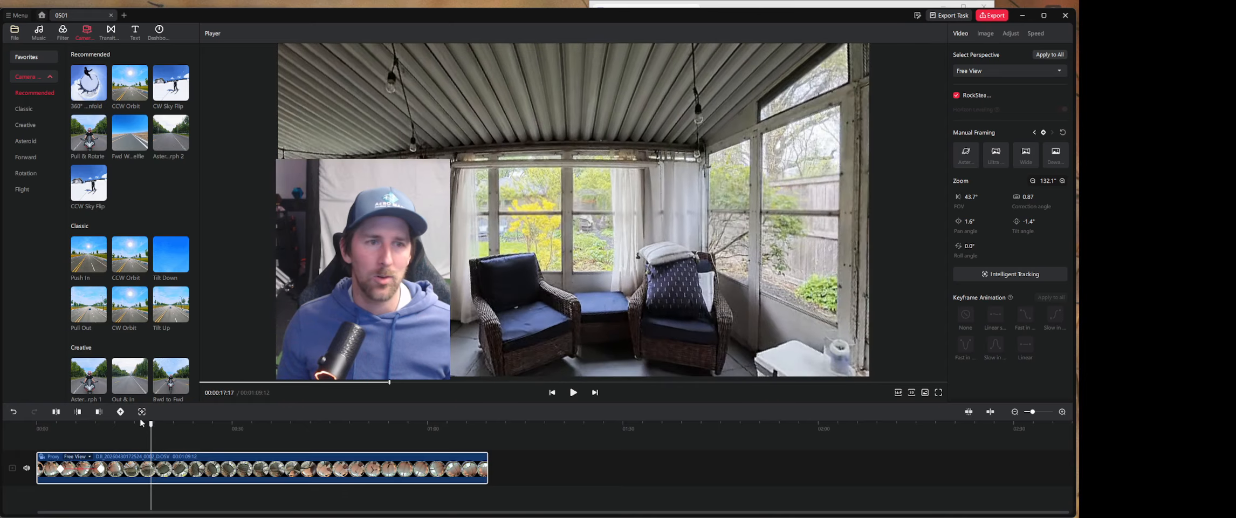
left_click_drag(80, 263, 86, 272)
left_click_drag(157, 425, 151, 468)
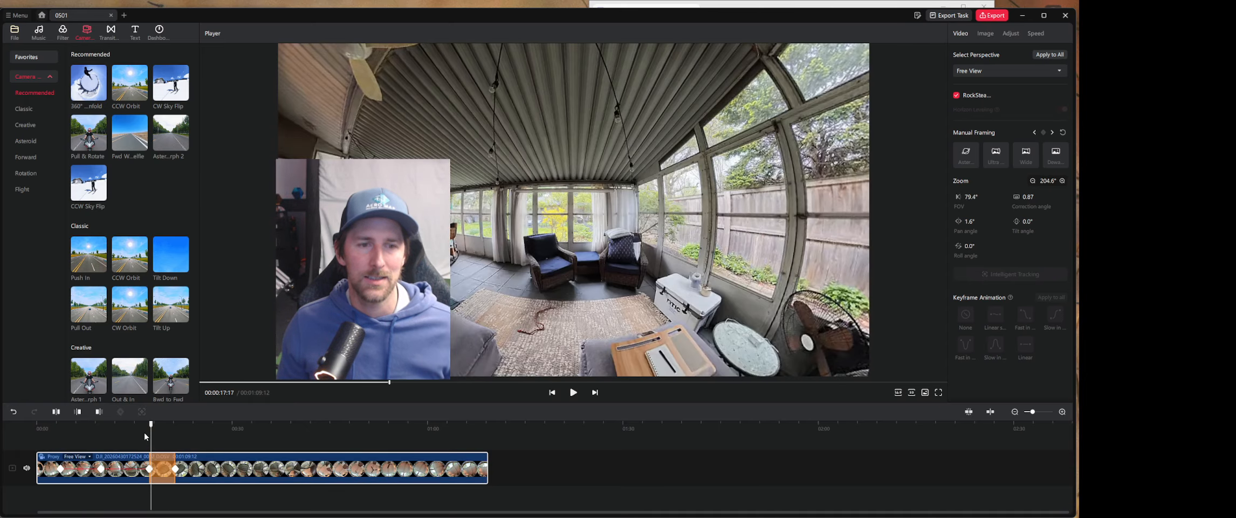
left_click_drag(150, 425, 142, 425)
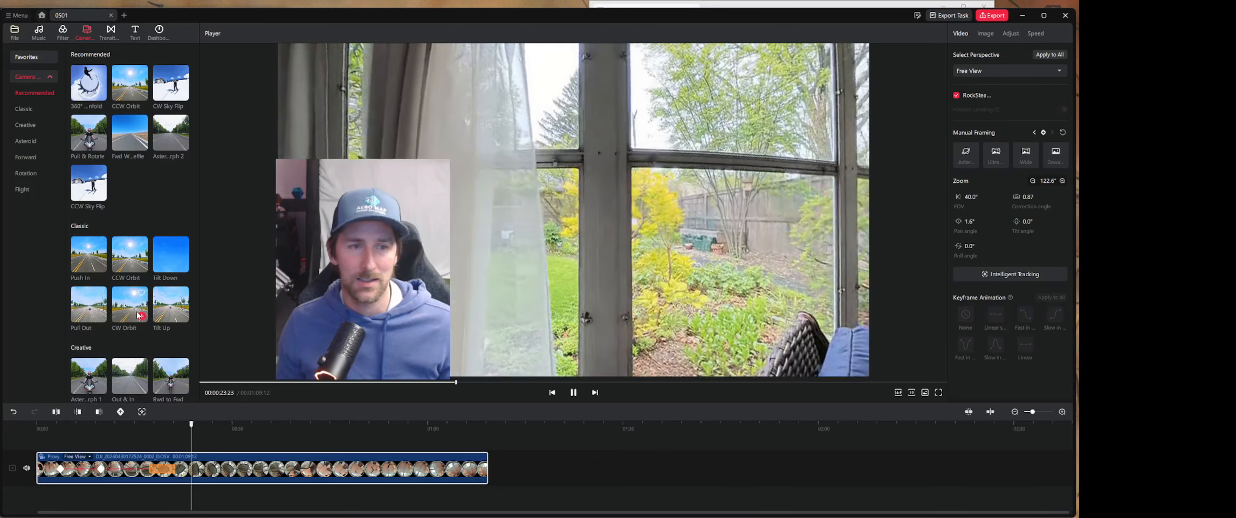
key("space")
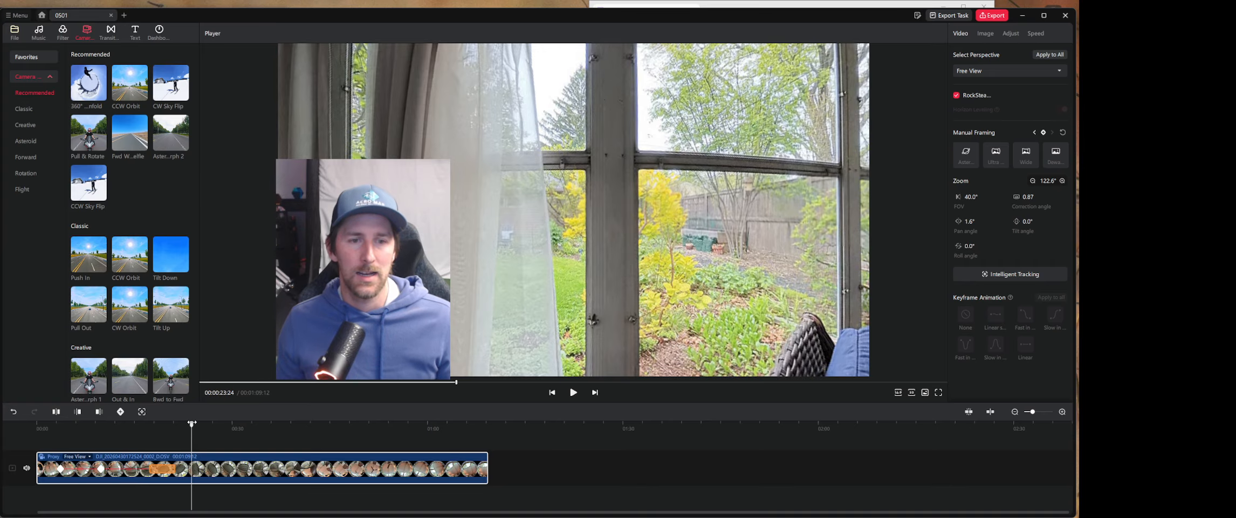
- Add a keyframe to the clip at 00:00:26:22
left_click_drag(191, 425, 211, 438)
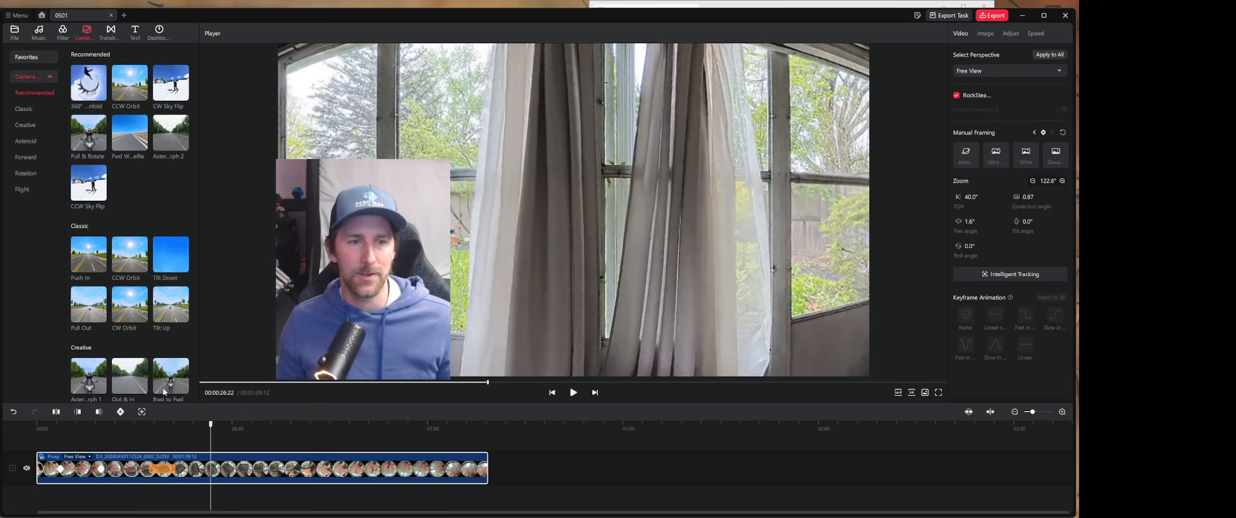
left_click(121, 411)
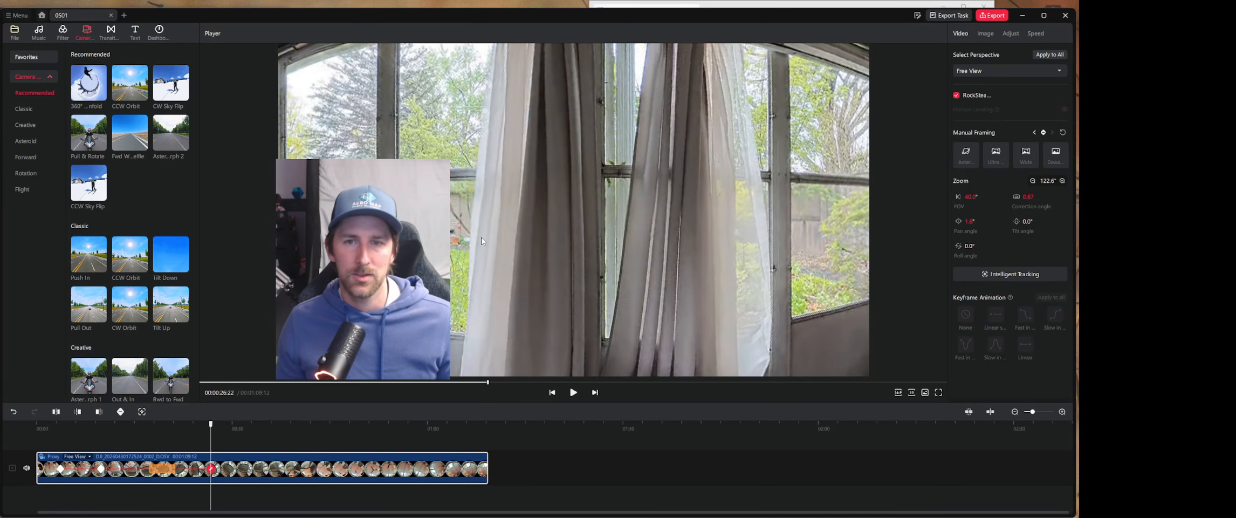
- Reframe the 00:00:26:22 keyframe onto the patio table and porch door, pan about 140.7°, with the 80° FOV framing preset, and play the move back
left_click_drag(483, 241, 753, 225)
left_click(1059, 160)
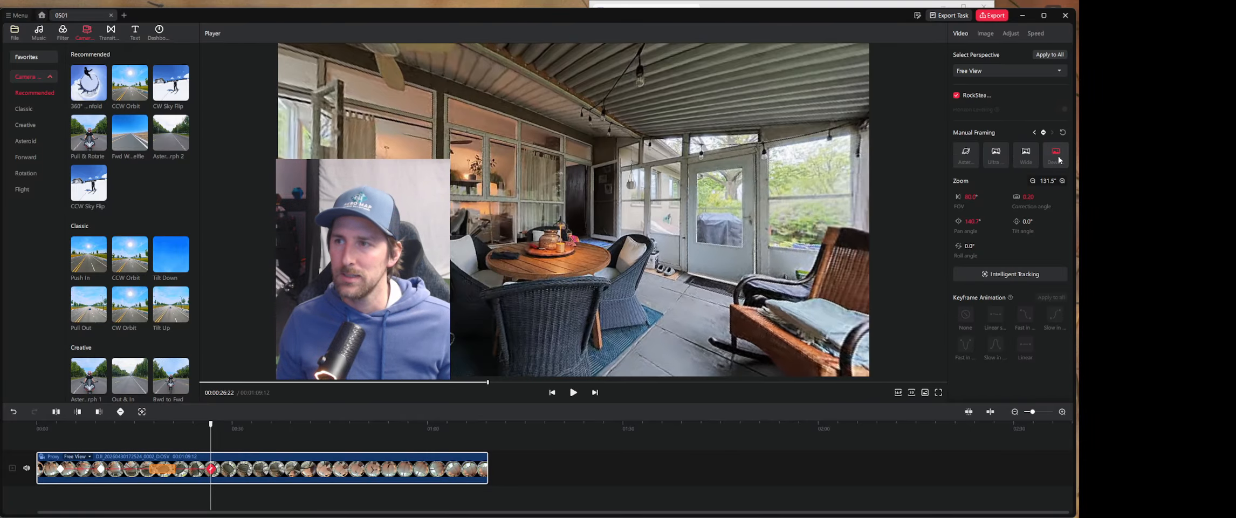
left_click(212, 425)
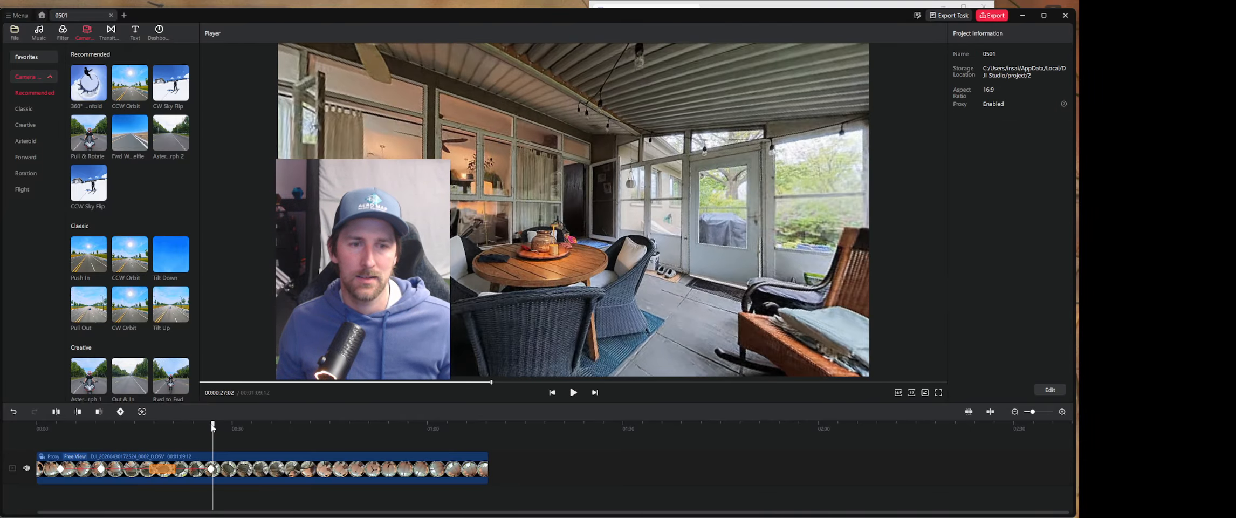
left_click_drag(213, 427, 166, 428)
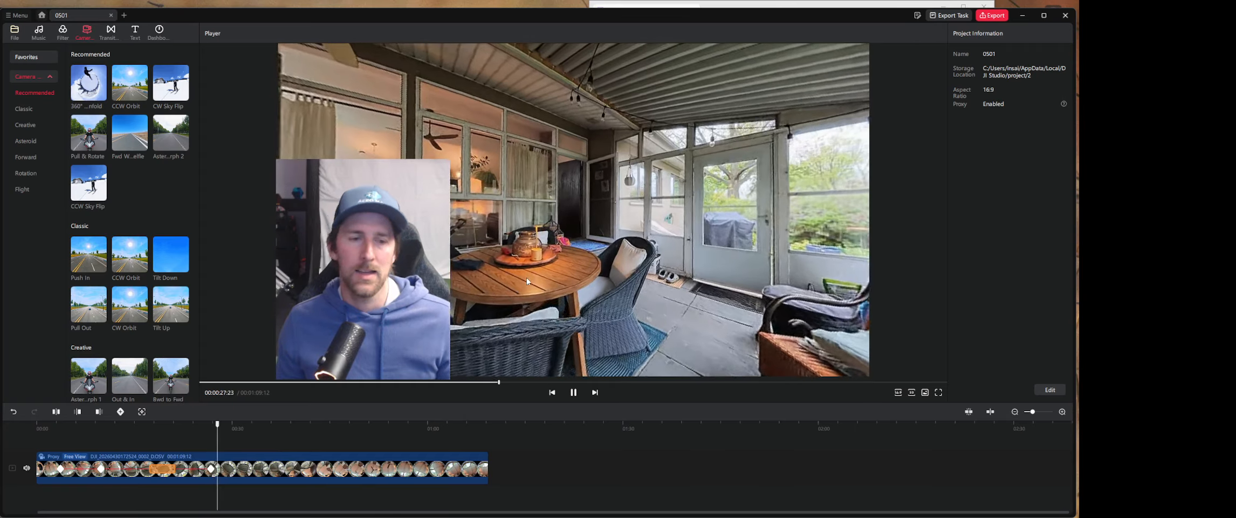
left_click(526, 277)
- Try the Classic Push In camera movement on the clip at 00:00:30:15, and remove it
mouse_move(93, 256)
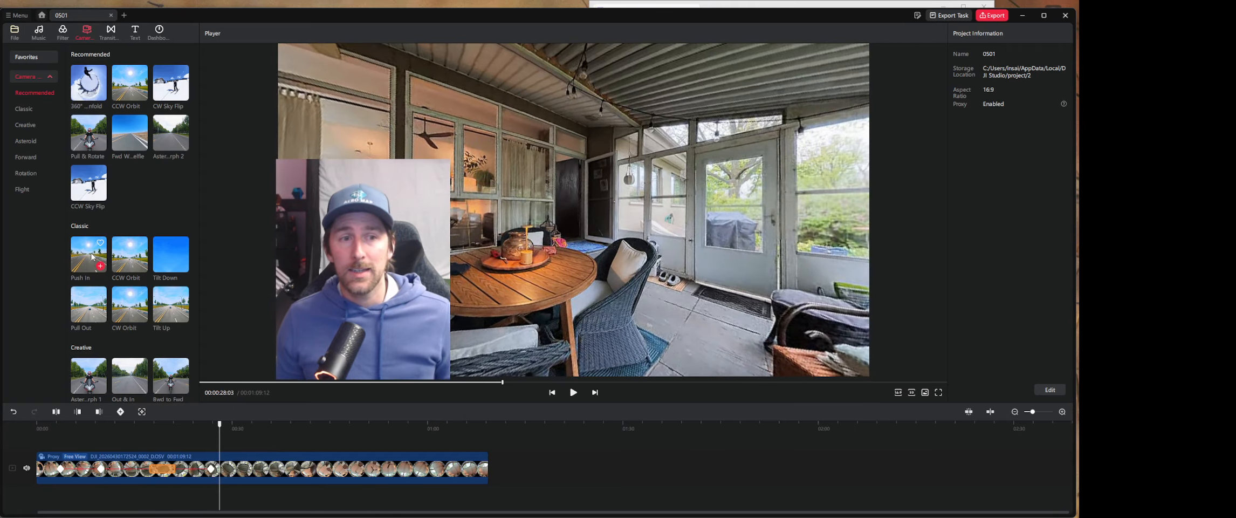
left_click_drag(93, 257, 239, 473)
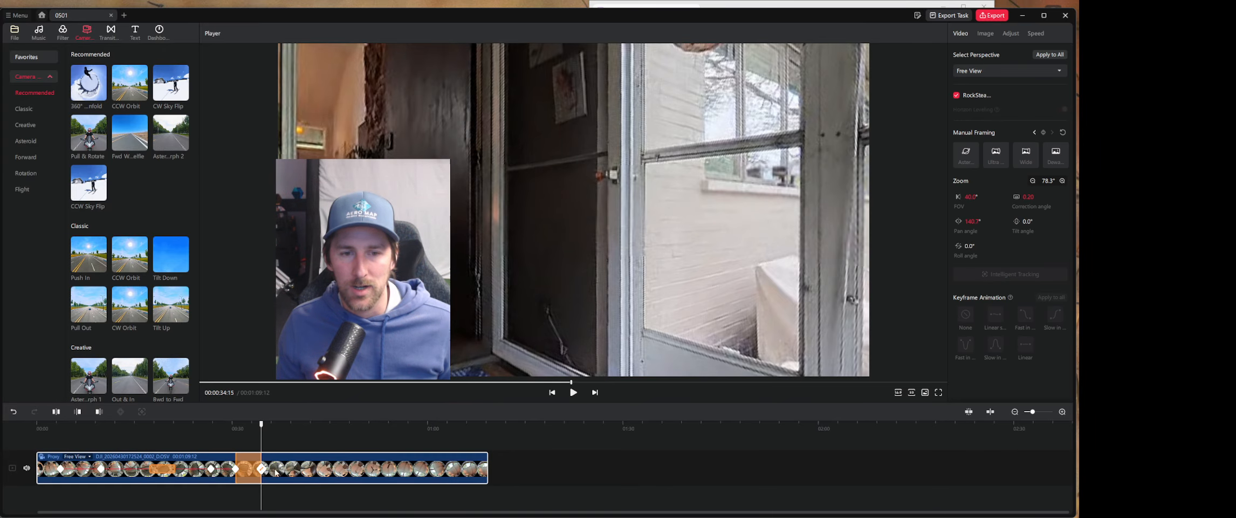
left_click(239, 473)
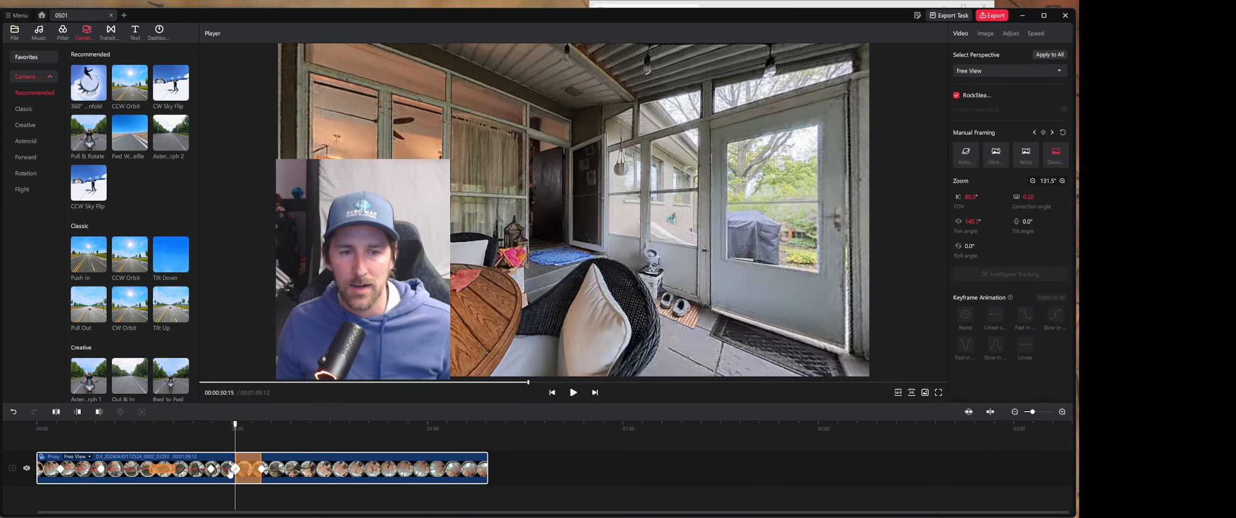
left_click(234, 426)
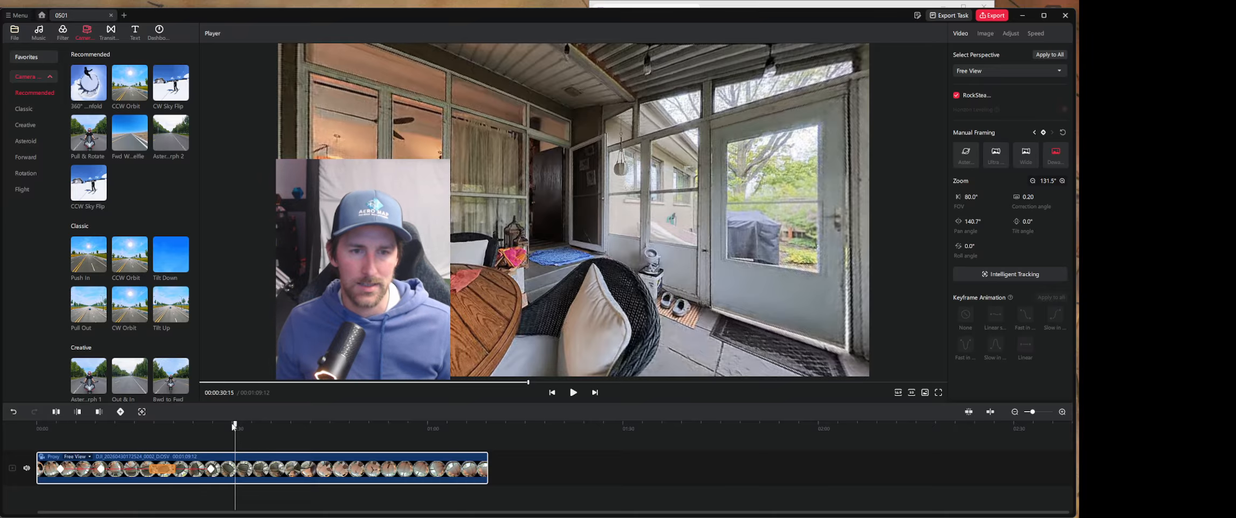
- Split the clip at 00:00:27:23, just past the last keyframe, and remove everything after that point
left_click_drag(234, 424, 149, 445)
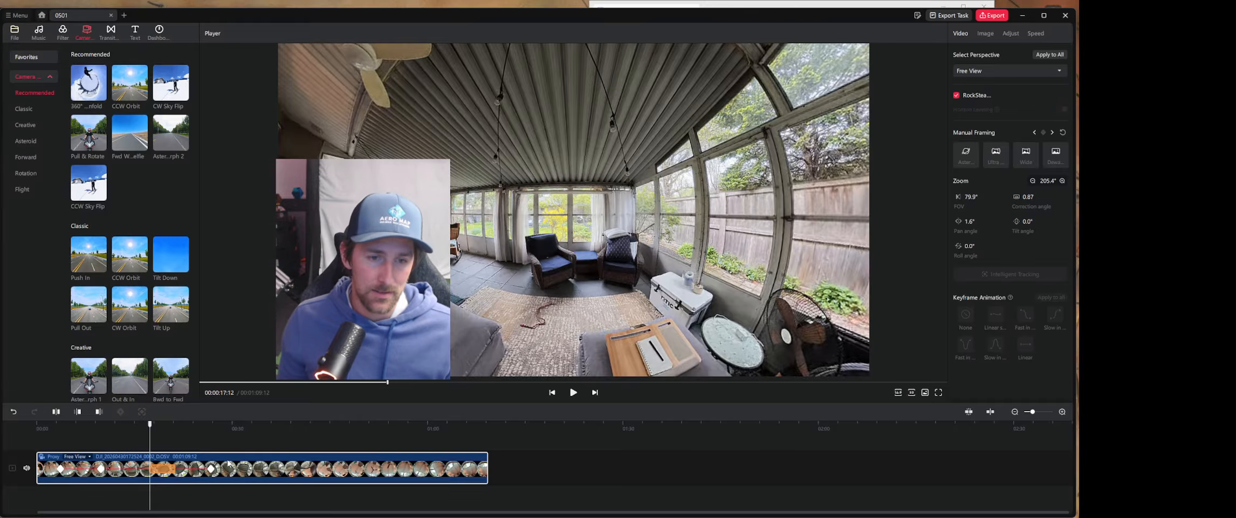
left_click(204, 431)
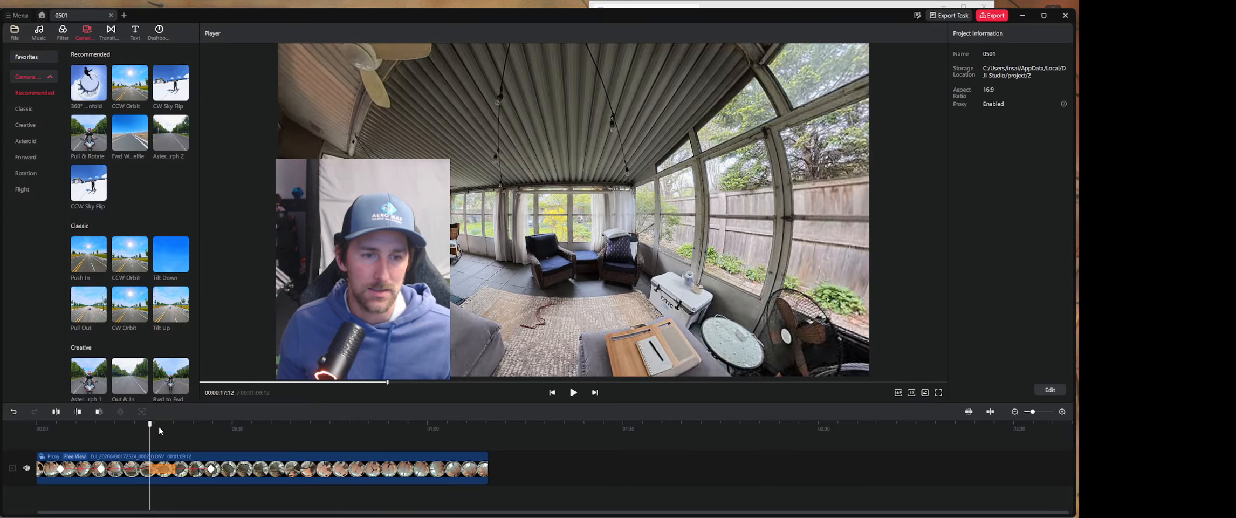
left_click_drag(149, 423, 216, 434)
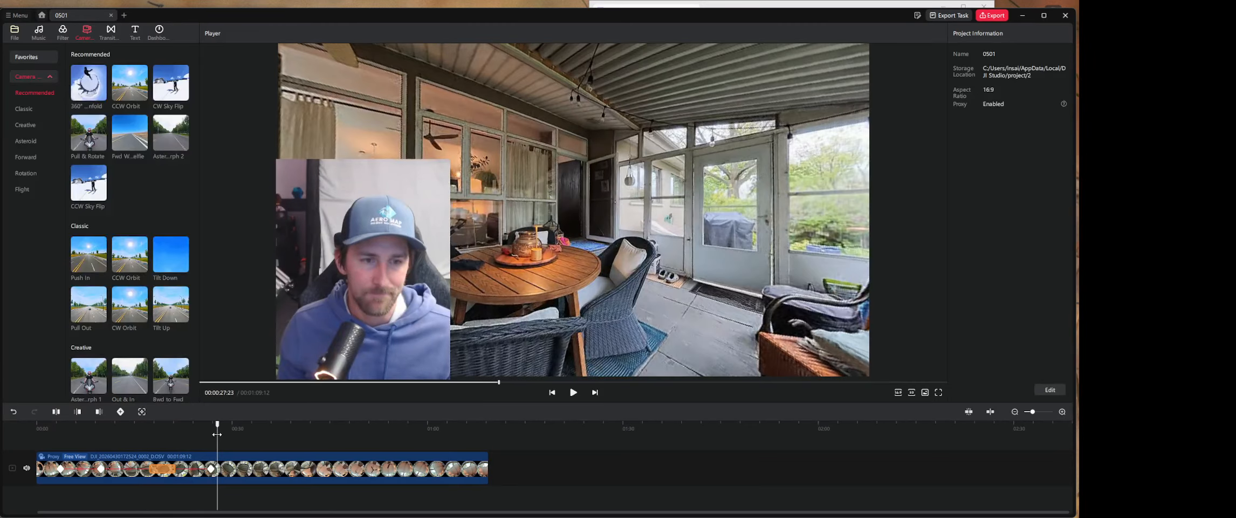
left_click(99, 412)
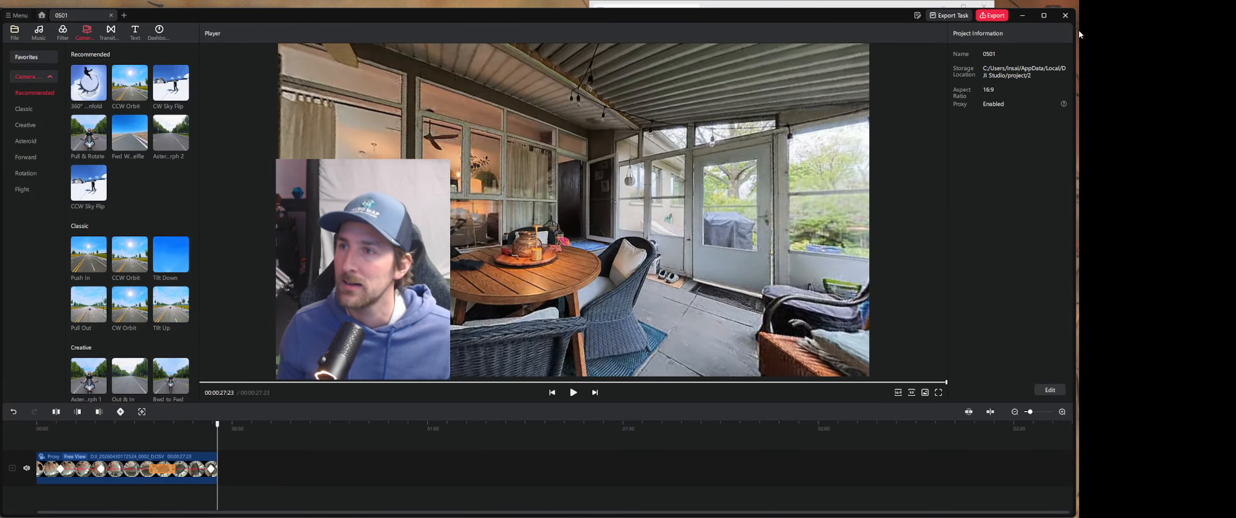
- Open the video export settings and set the resolution to 4K - 3840x2160
left_click(986, 17)
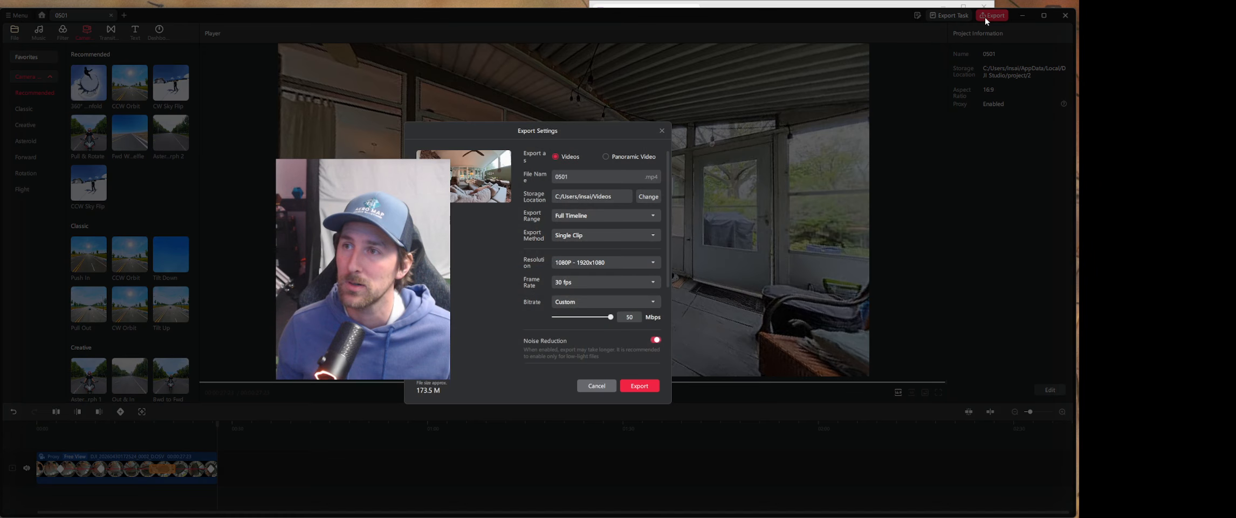
left_click(591, 264)
left_click(575, 320)
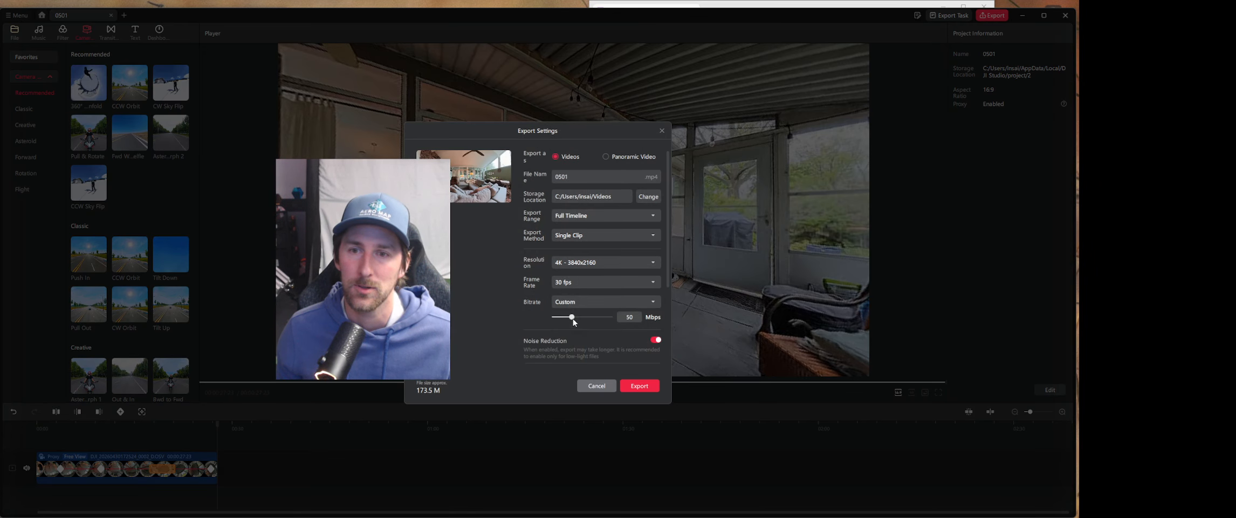